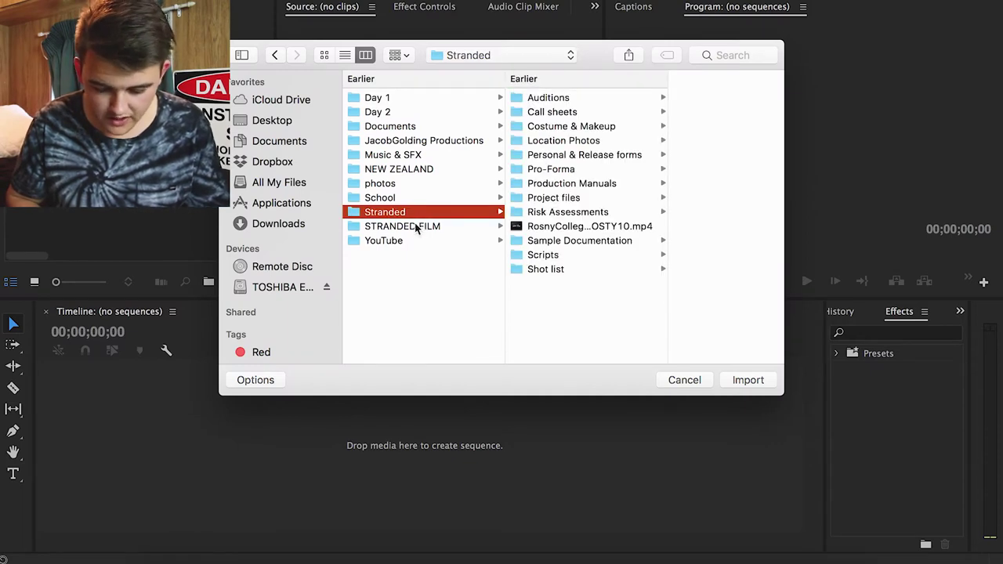
Step: Import MVI_4042.MOV from STRANDED FILM/Day 2/Film/Scene 6 and create a sequence from it on the empty timeline
click(416, 228)
click(546, 111)
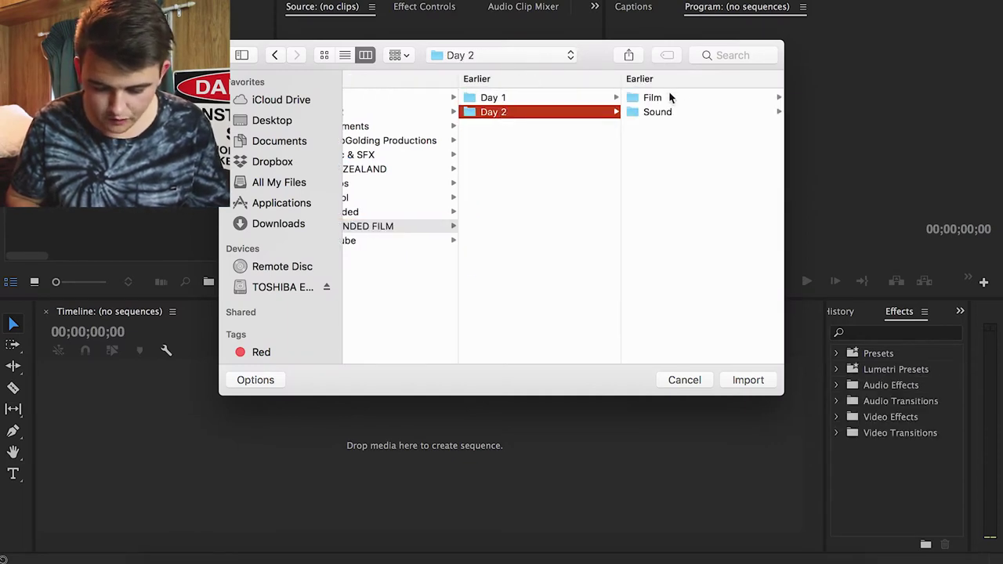
click(670, 97)
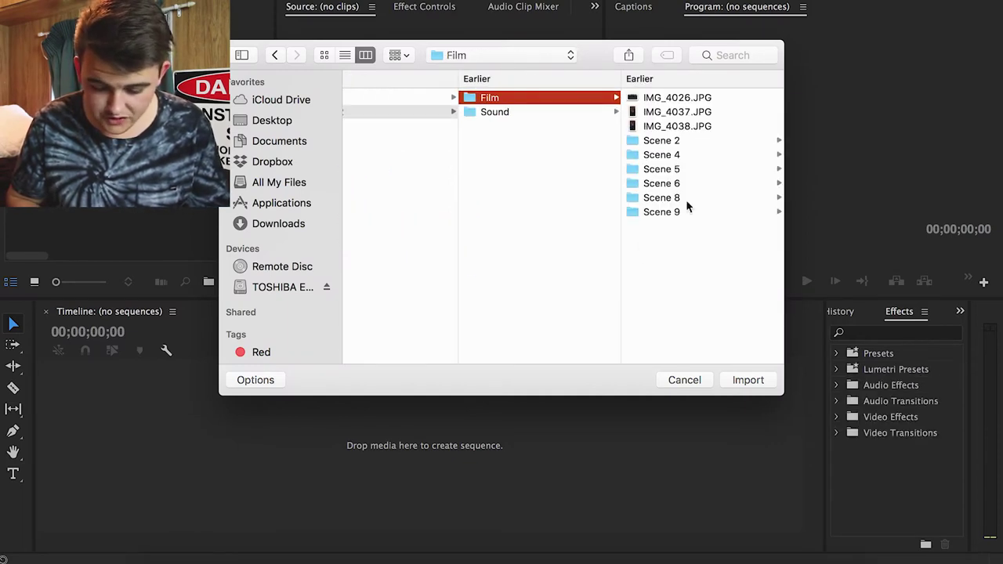
click(665, 141)
click(672, 140)
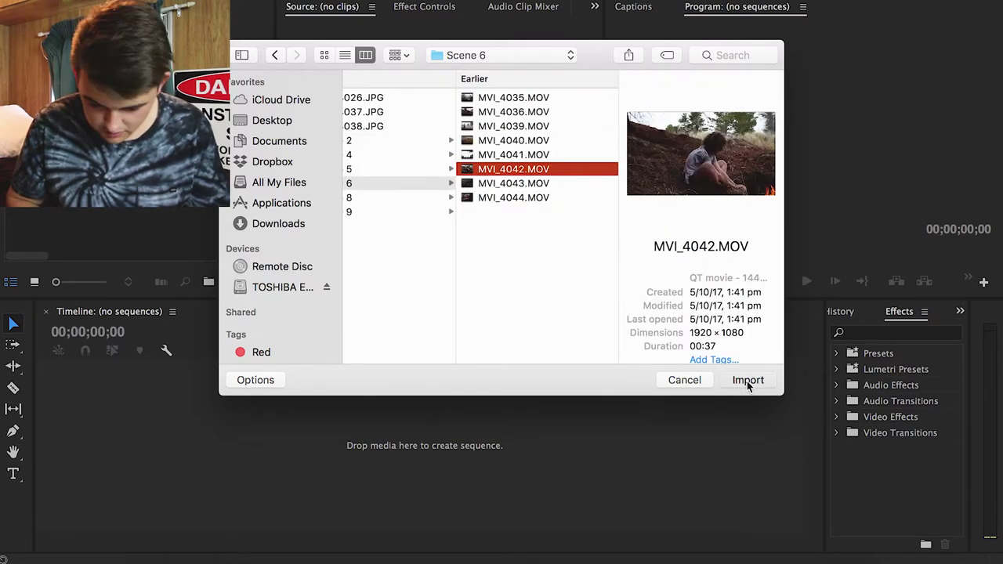
click(746, 380)
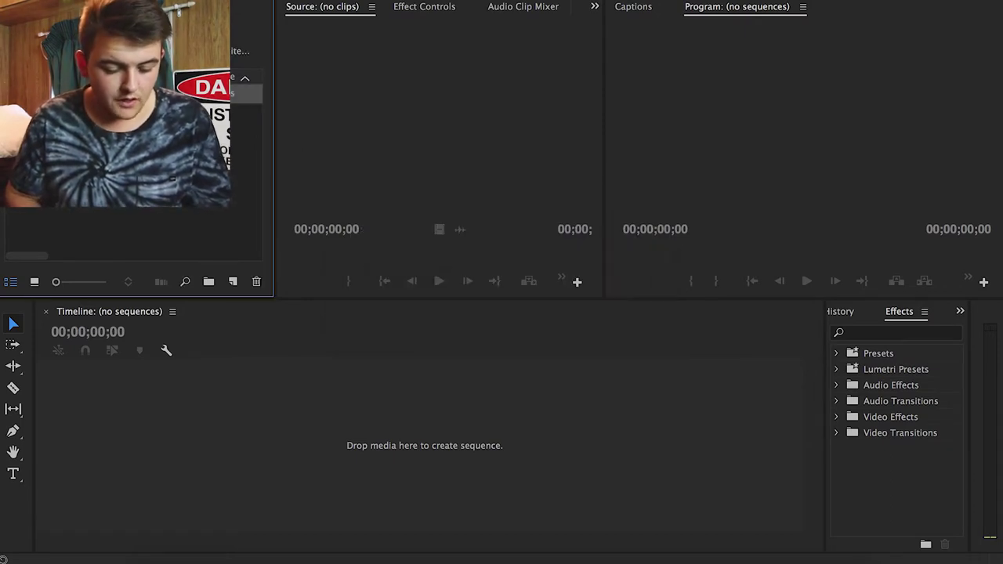
drag(186, 477, 195, 470)
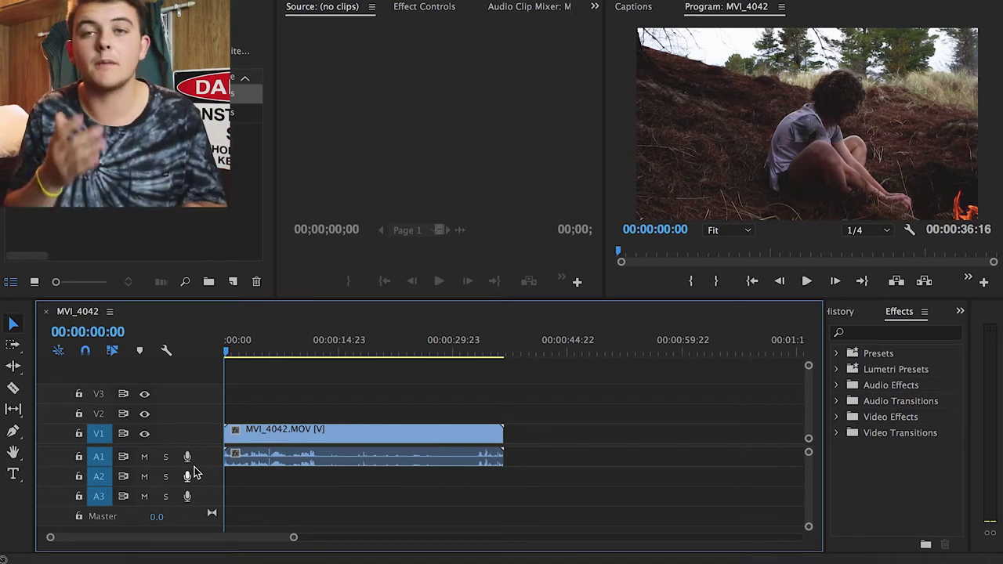
Step: Ripple-trim the clip's start at 00:00:12:16 and its end to leave 00:00:06:13, and move the playhead to 00:00:01:13
drag(226, 354, 322, 362)
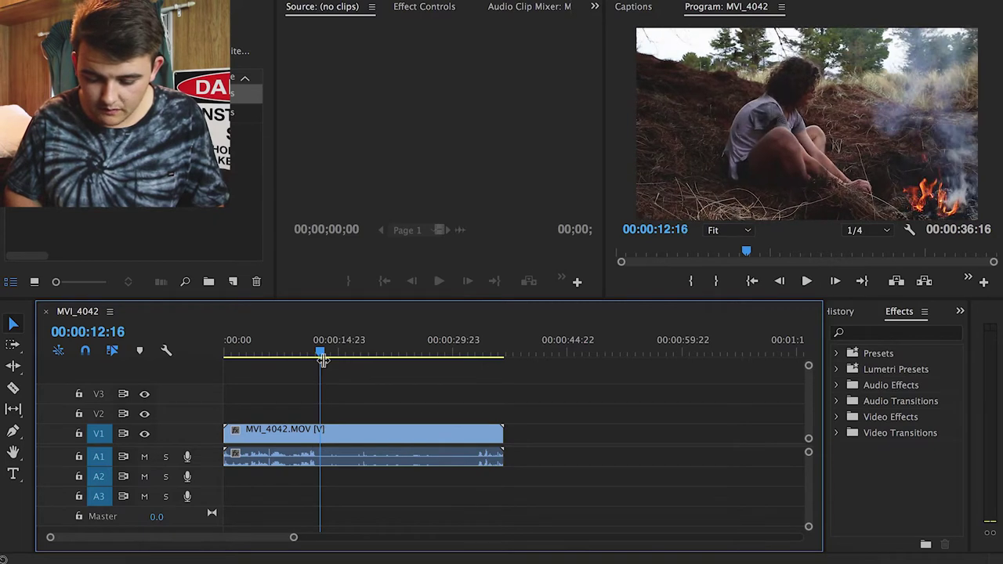
key(q)
drag(228, 356, 275, 358)
key(w)
drag(275, 357, 236, 356)
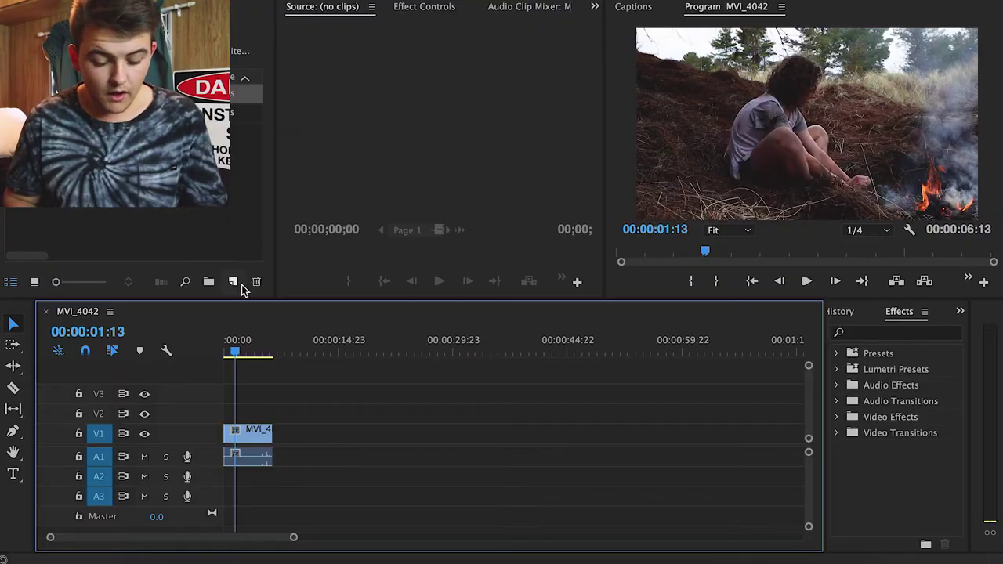
Step: Create a 1920 × 1080, 23.976 fps adjustment layer and place it on V3 above the whole clip
click(234, 282)
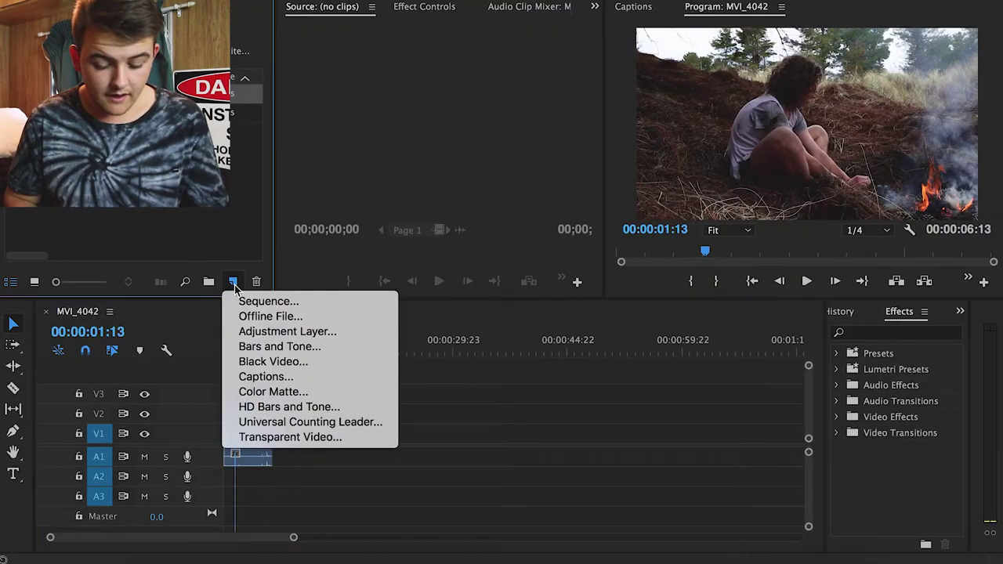
click(269, 333)
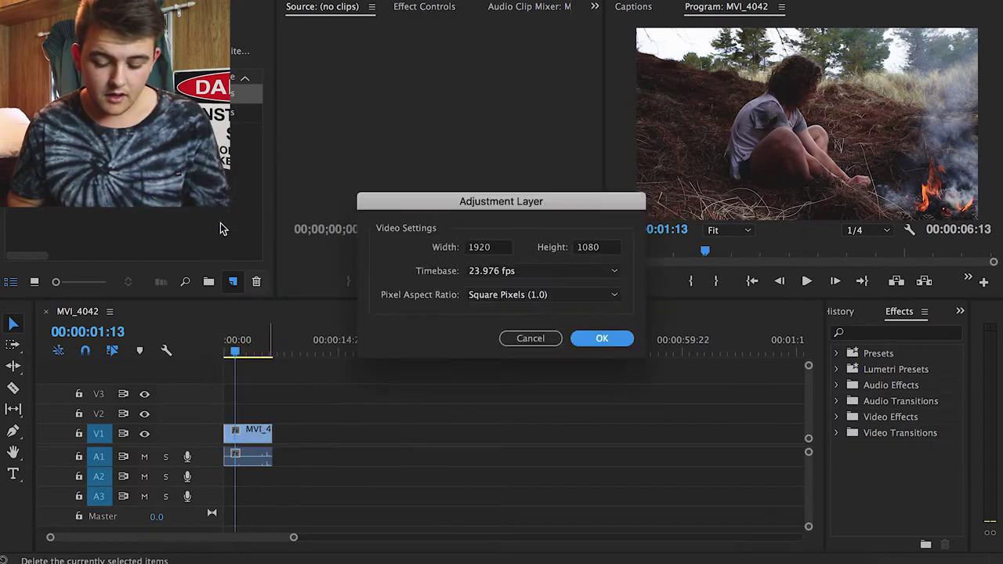
click(601, 337)
drag(141, 93, 281, 382)
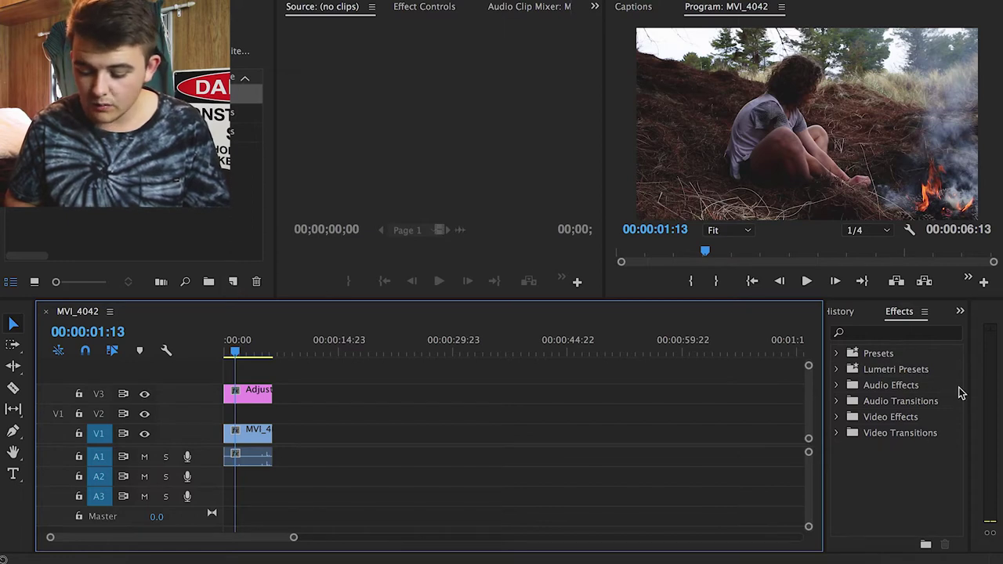
Step: Search the effects for "lumetri" and apply Lumetri Color to the adjustment layer
click(863, 332)
text(lu)
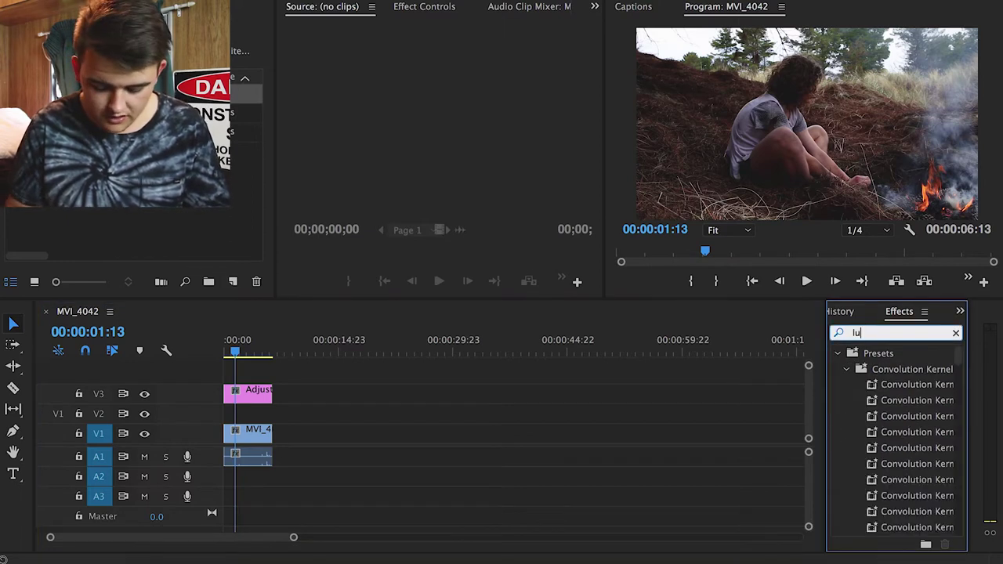
text(metri)
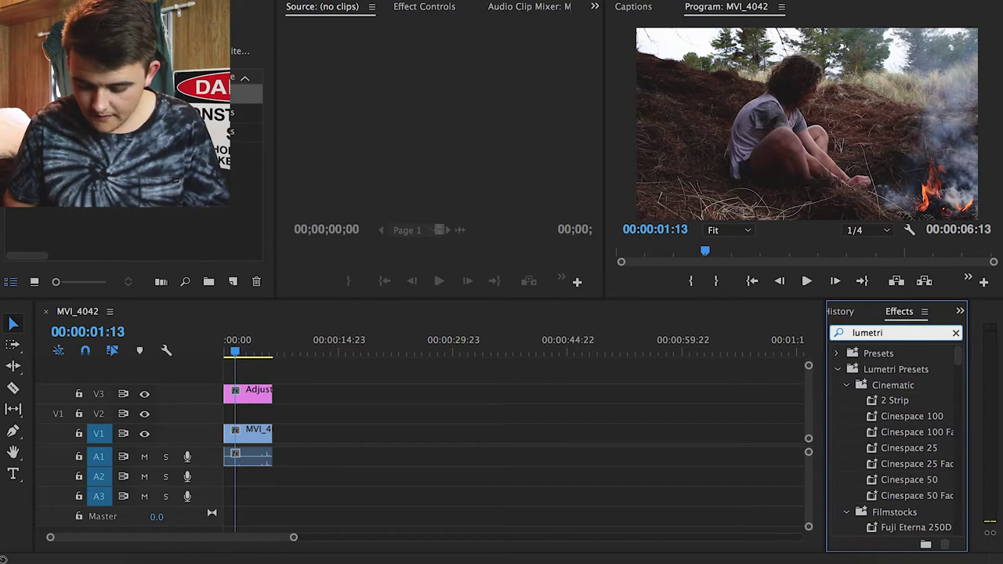
scroll(890, 466, down, 6)
scroll(890, 462, down, 5)
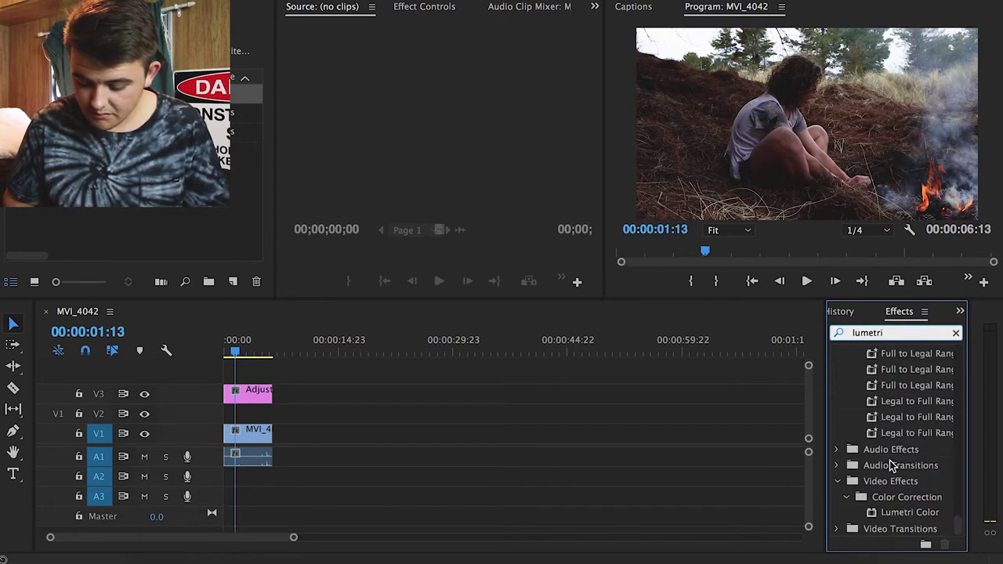
click(886, 511)
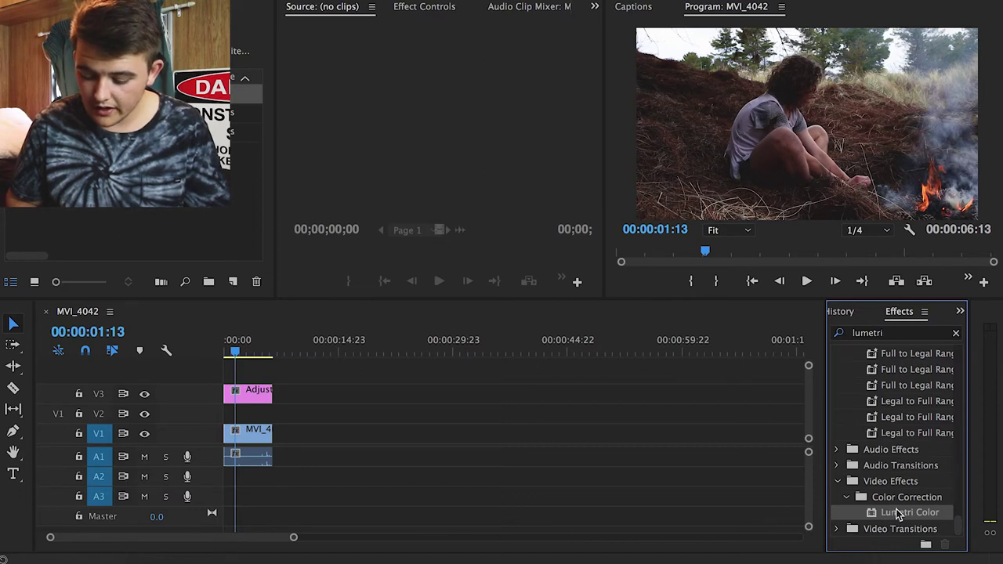
drag(905, 517, 268, 398)
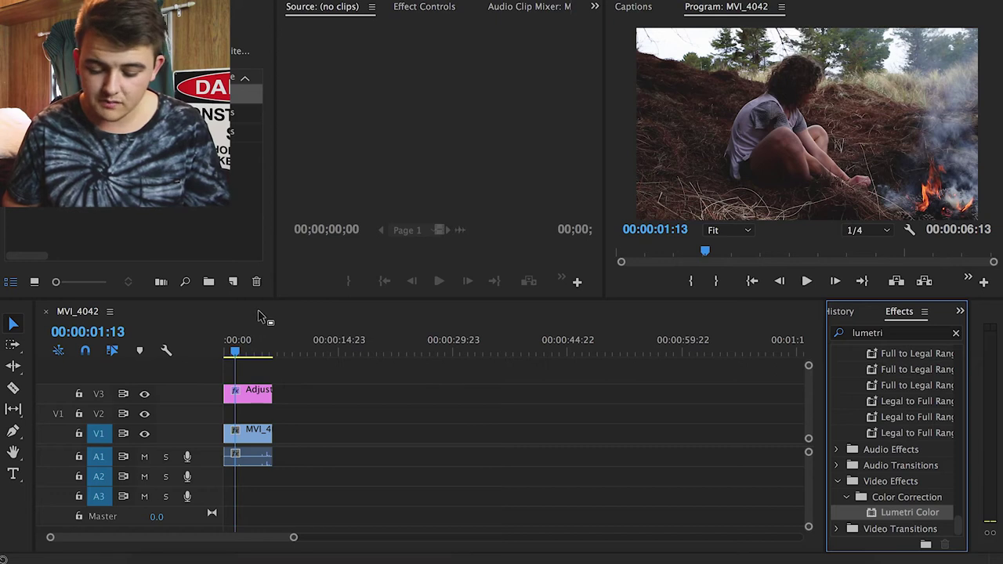
Step: Open the Basic Correction settings of the adjustment layer's Lumetri Color effect
click(438, 14)
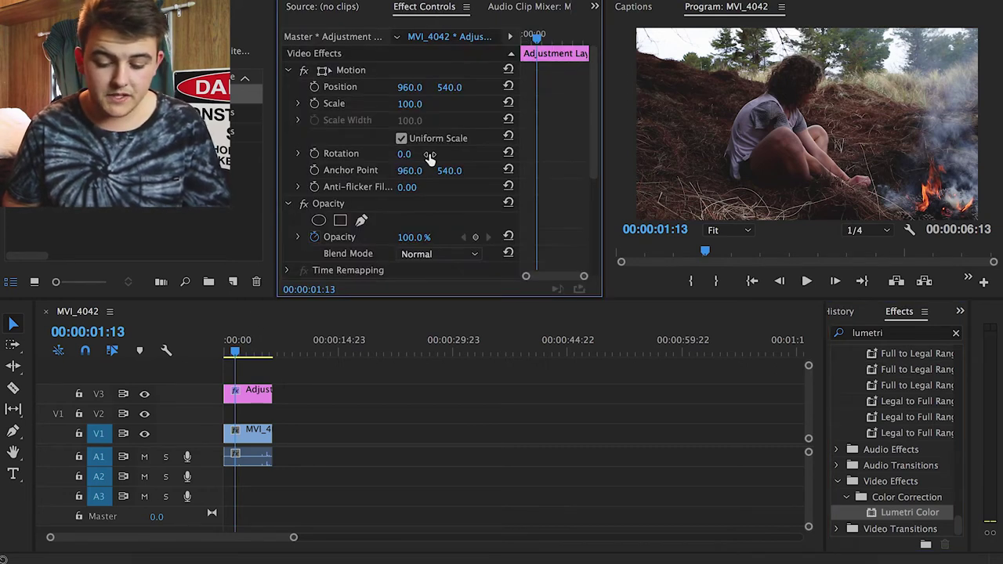
scroll(430, 161, down, 3)
scroll(430, 159, down, 2)
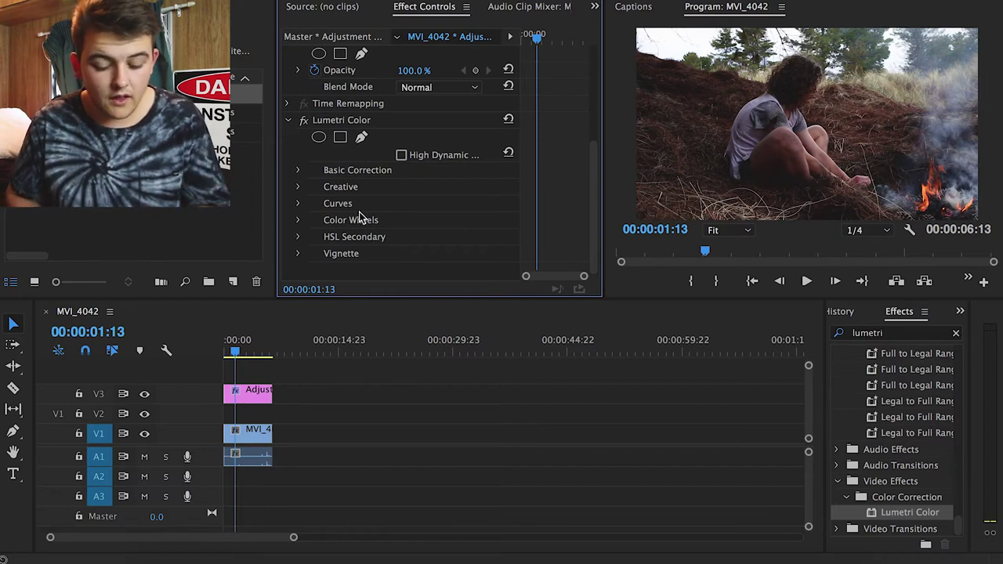
click(298, 171)
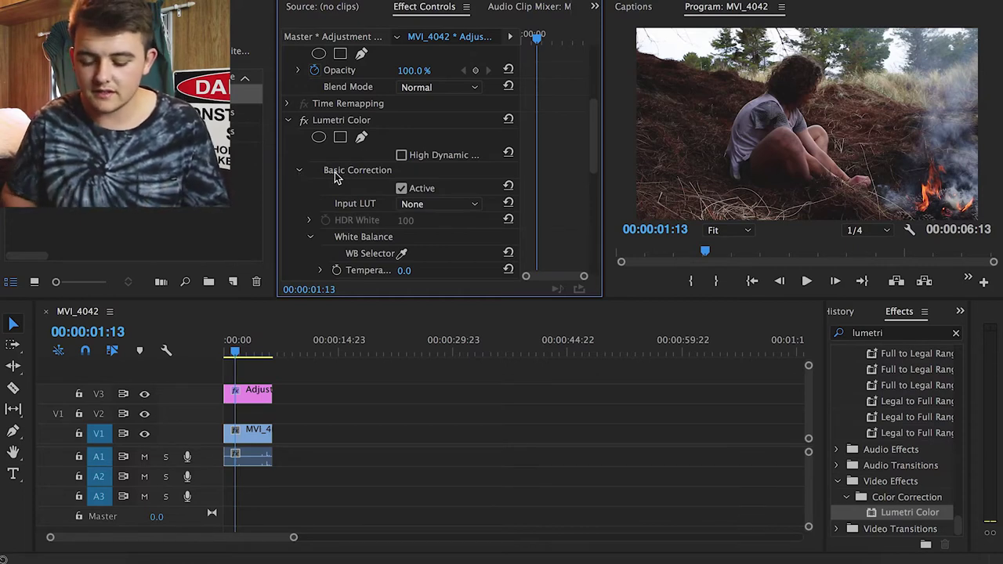
scroll(335, 178, down, 3)
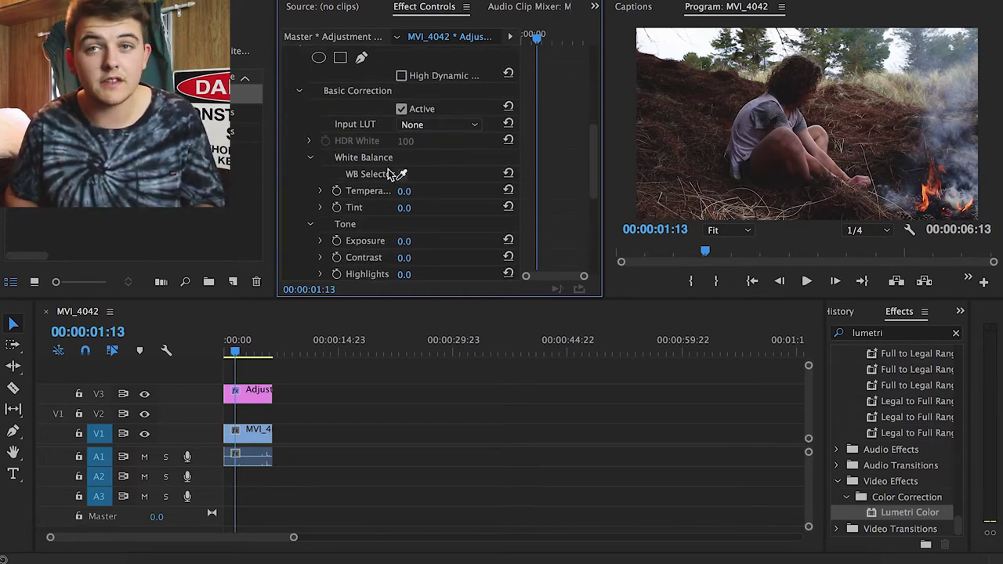
scroll(356, 166, down, 5)
scroll(354, 168, up, 1)
scroll(355, 167, down, 1)
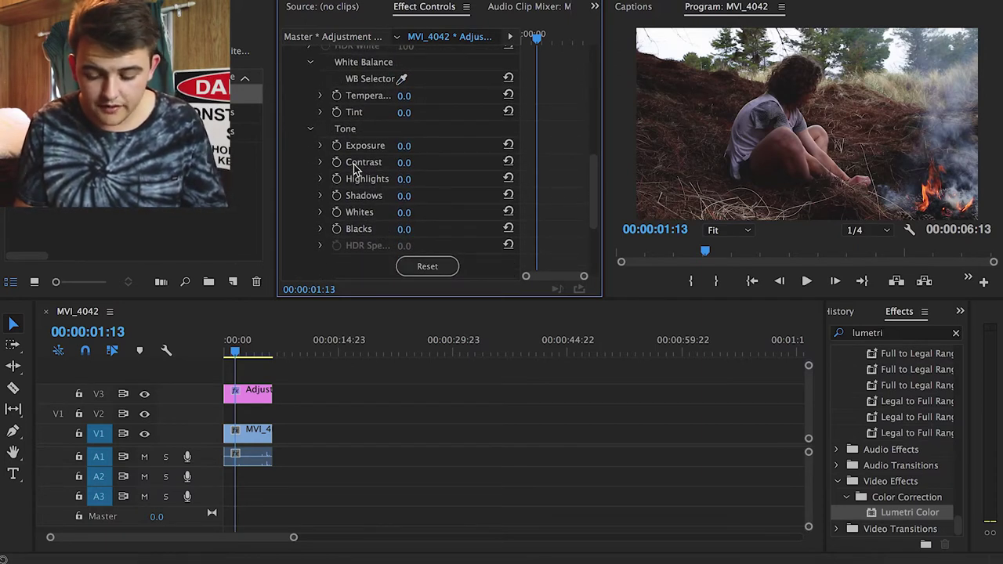
Step: Try a warmer white balance Temperature of 32.6 and return it to 0.0
click(319, 95)
mouse_move(403, 130)
mouse_down()
mouse_move(433, 131)
mouse_move(385, 132)
mouse_move(402, 137)
mouse_up()
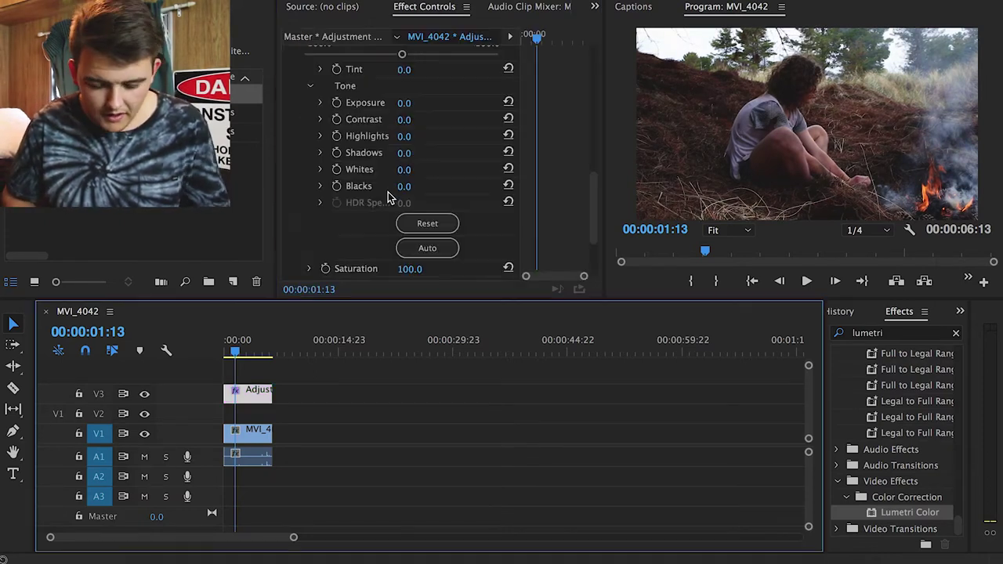
click(321, 120)
drag(406, 119, 426, 119)
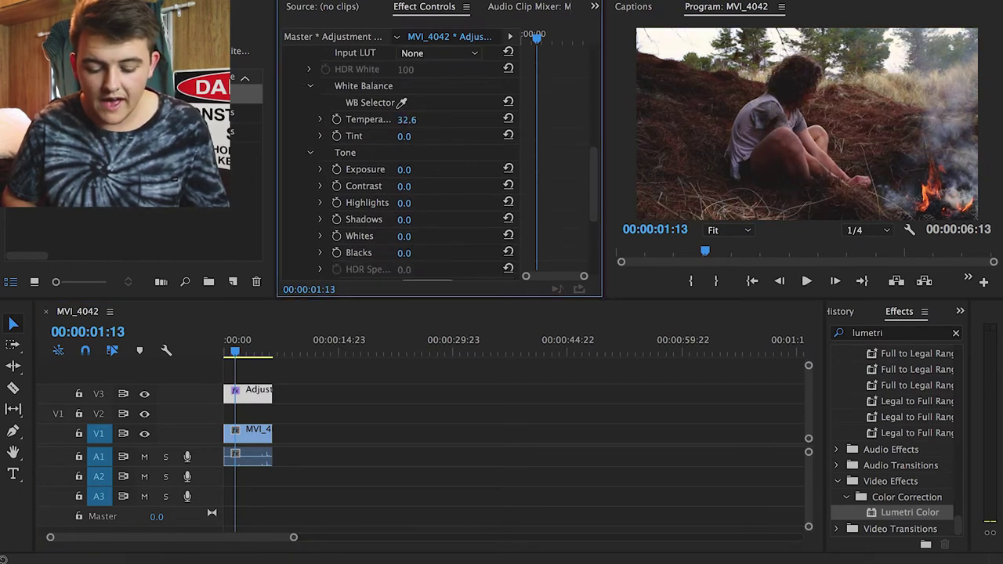
drag(404, 119, 418, 120)
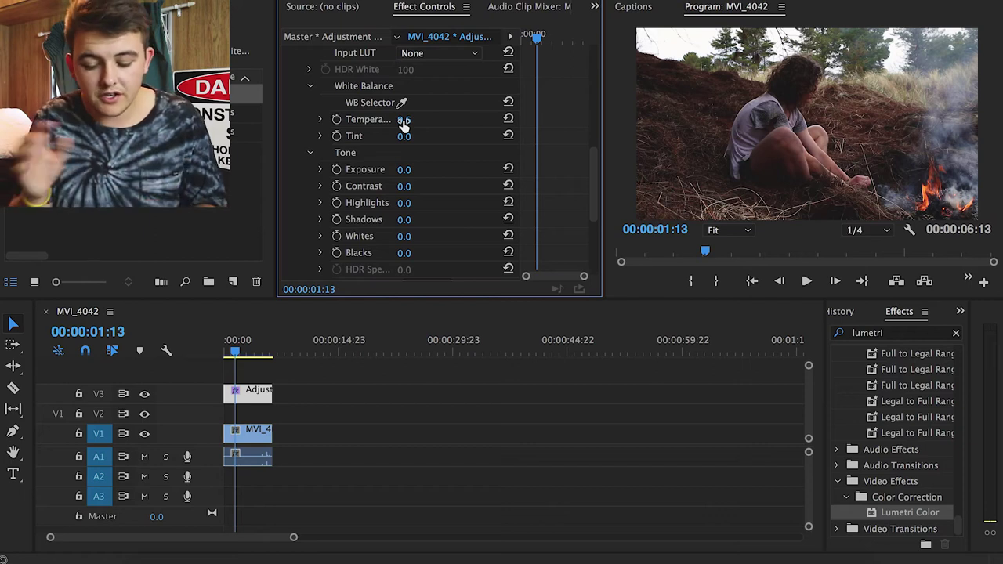
drag(403, 125, 401, 141)
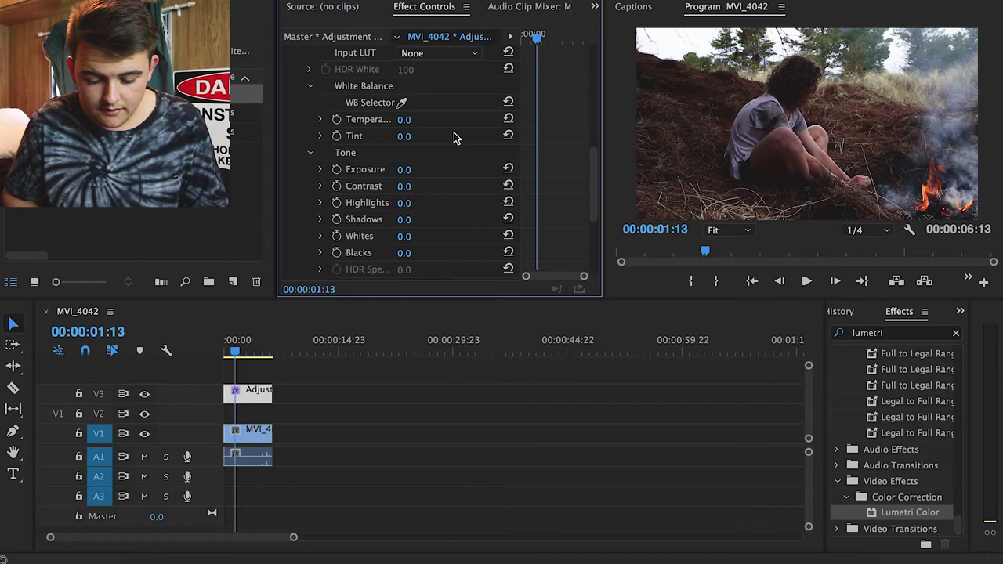
Step: Set the Lumetri tone values to Exposure 1.2, Contrast 12 and Highlights -58
click(404, 169)
text(1.2)
key(Tab)
text(12)
key(Tab)
text(-58)
key(Return)
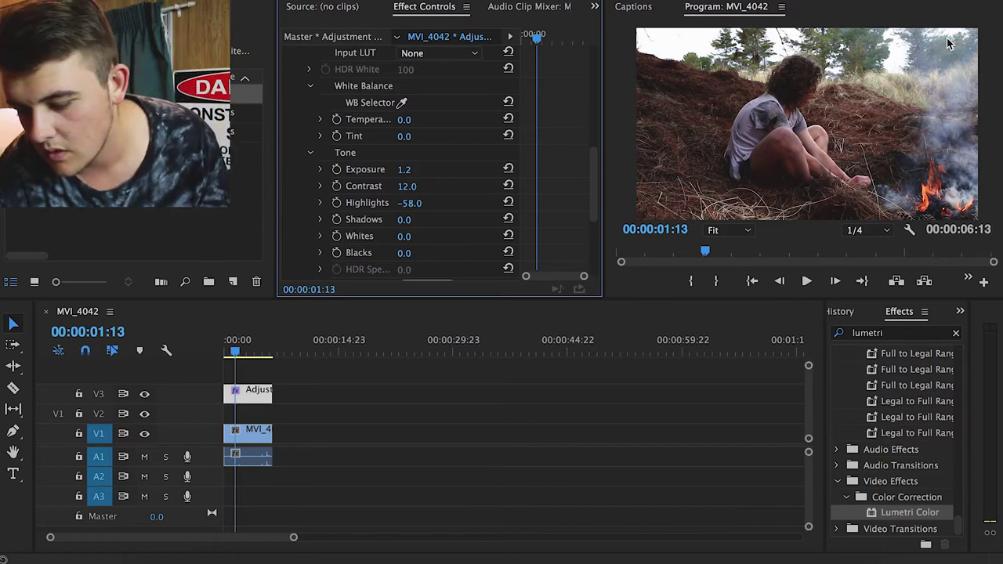
Step: Adjust the Lumetri tone values to Exposure 0.6, Contrast 13, Highlights 27, Shadows 17, Whites -63 and Blacks 13
click(411, 203)
drag(411, 203, 419, 253)
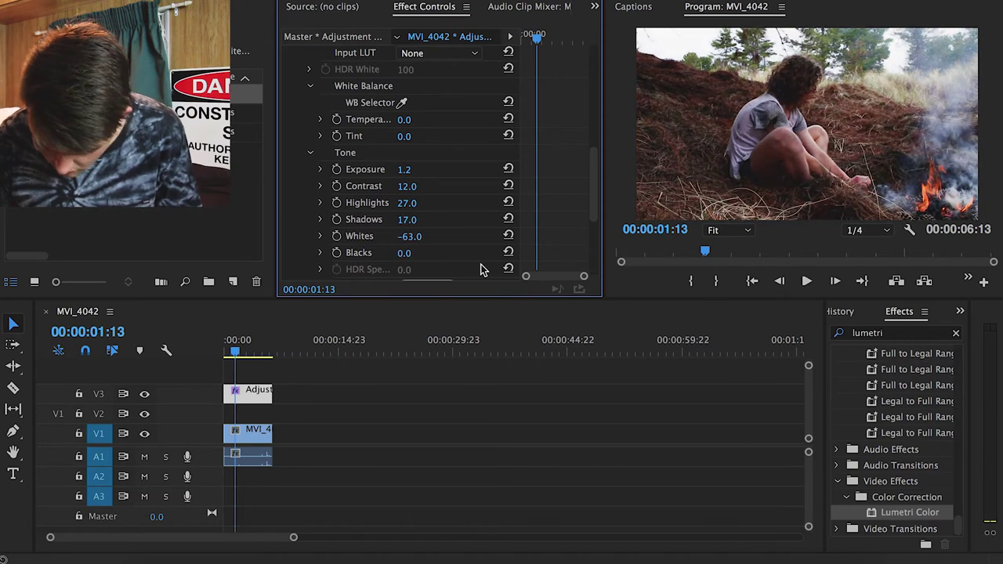
mouse_move(415, 169)
mouse_down()
mouse_move(400, 169)
mouse_move(419, 186)
mouse_up()
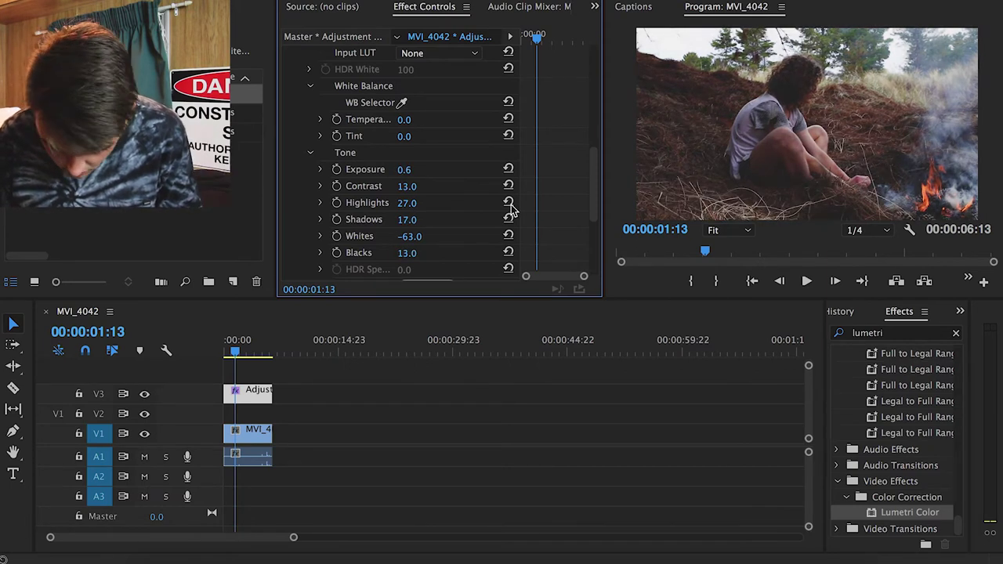
Step: Toggle the visibility of track V3 repeatedly to compare the footage with and without the tone correction
click(145, 400)
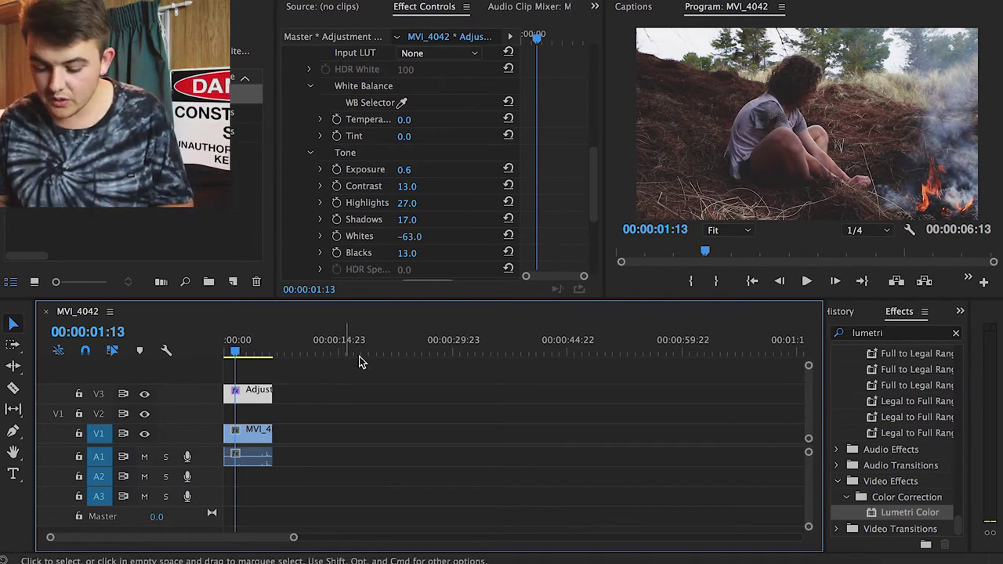
click(144, 395)
click(143, 395)
click(144, 394)
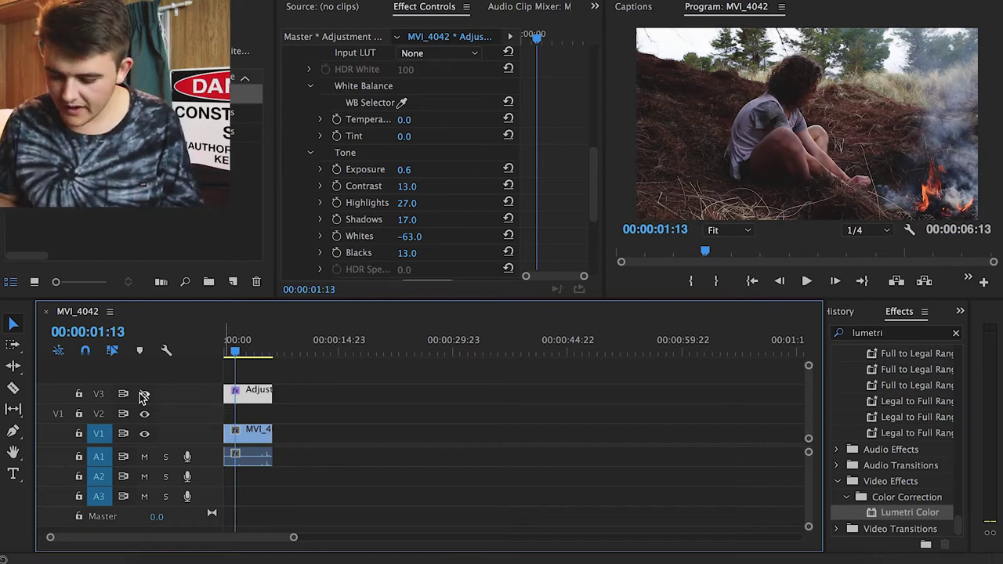
click(144, 395)
click(143, 395)
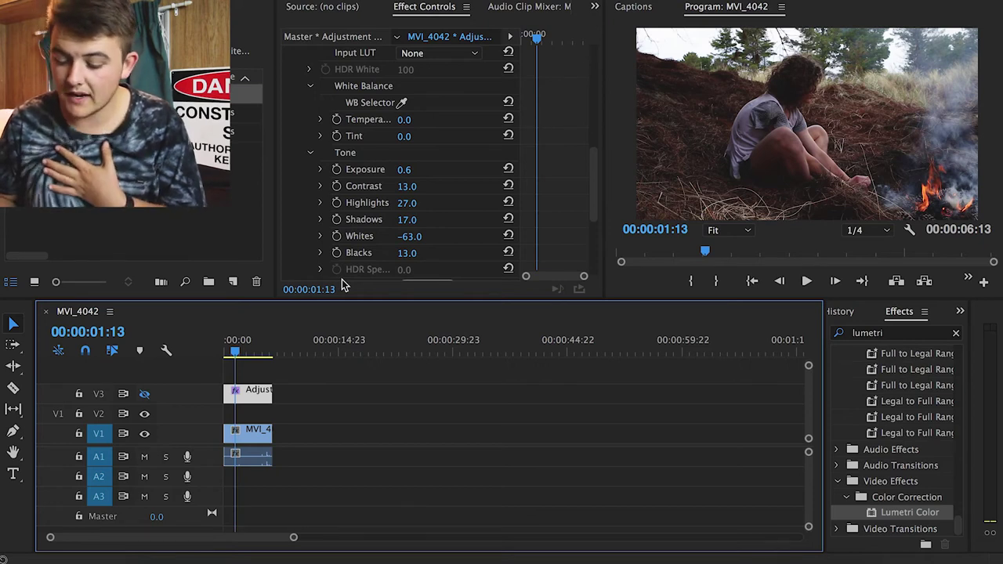
Step: Set the Basic Correction Saturation to 112 and the Creative adjustments to Sharpen 19 and Vibrance 15
scroll(342, 279, down, 5)
click(300, 187)
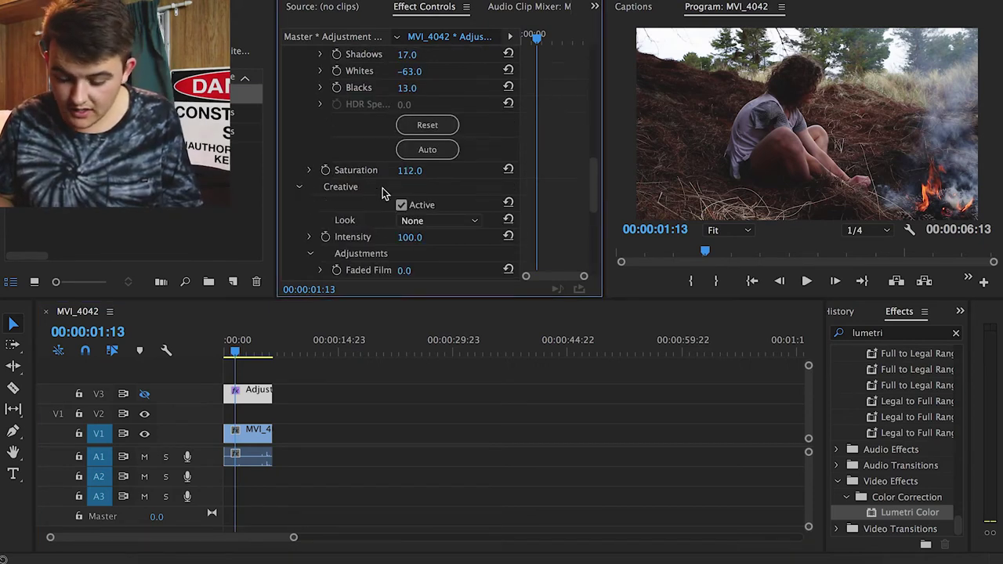
scroll(382, 188, down, 5)
scroll(389, 163, up, 1)
drag(402, 146, 418, 161)
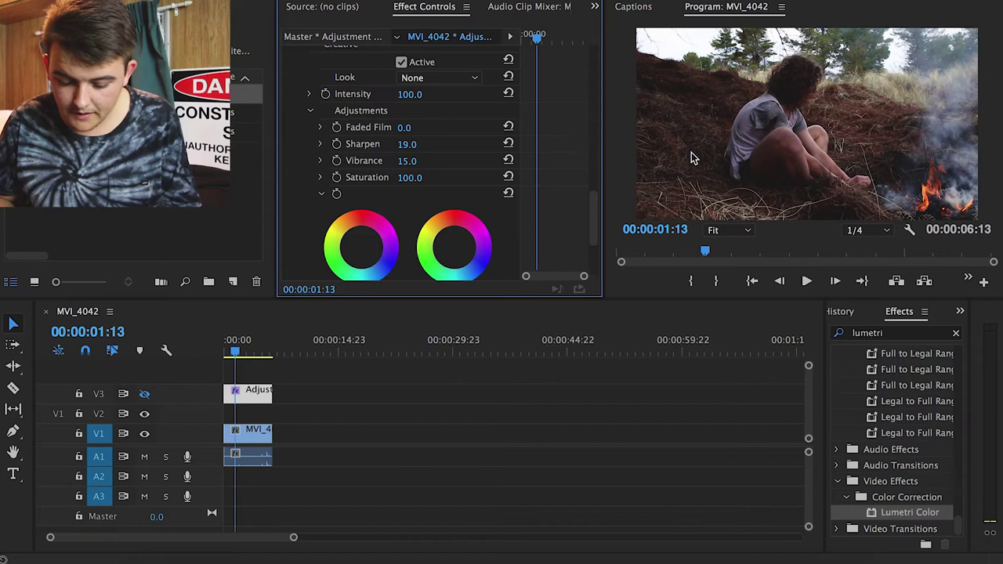
Step: Compare the original and graded image by toggling the adjustment layer track, leaving V3 shown
click(144, 393)
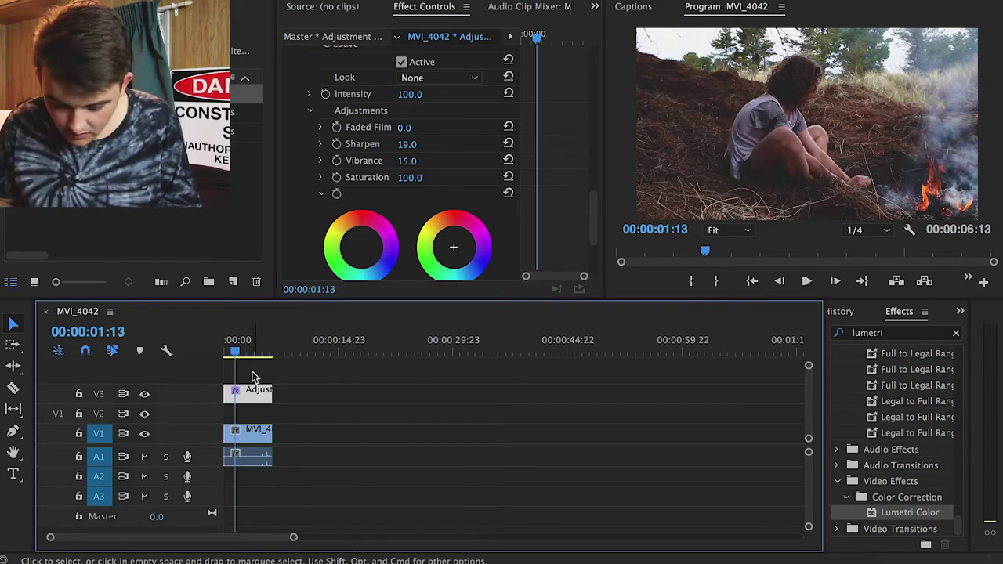
click(144, 394)
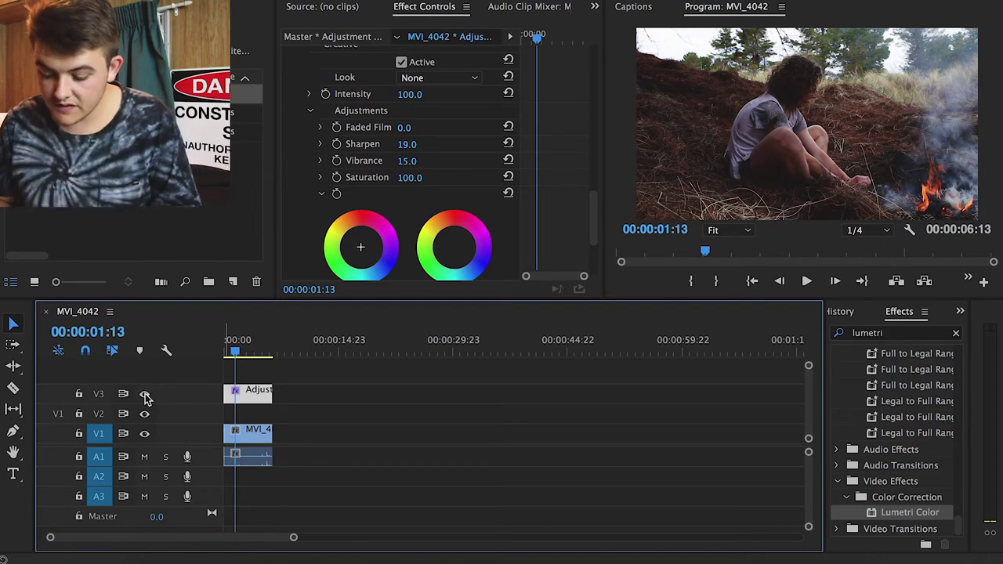
click(145, 394)
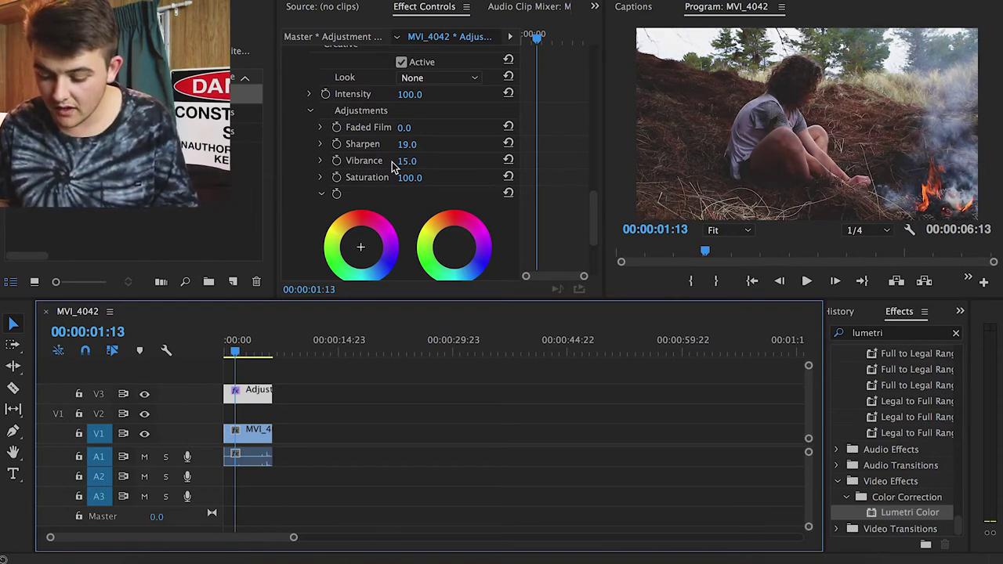
Step: Add a control point about three quarters up the white RGB curve, leaving it on the diagonal, and collapse the Curves section
scroll(392, 163, down, 3)
click(307, 207)
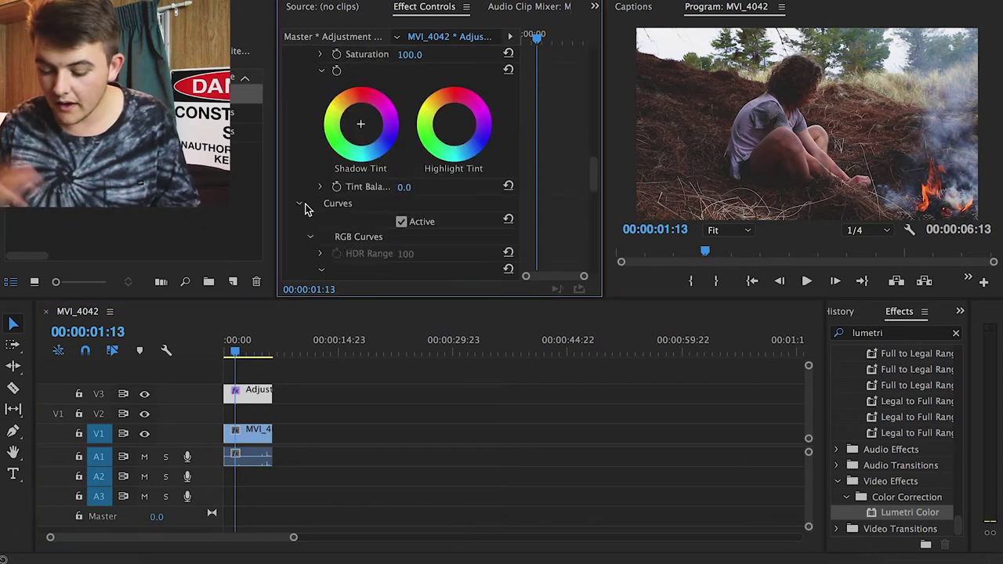
scroll(316, 219, down, 6)
mouse_move(456, 125)
mouse_down()
mouse_move(459, 134)
mouse_move(455, 126)
mouse_up()
drag(458, 131, 455, 125)
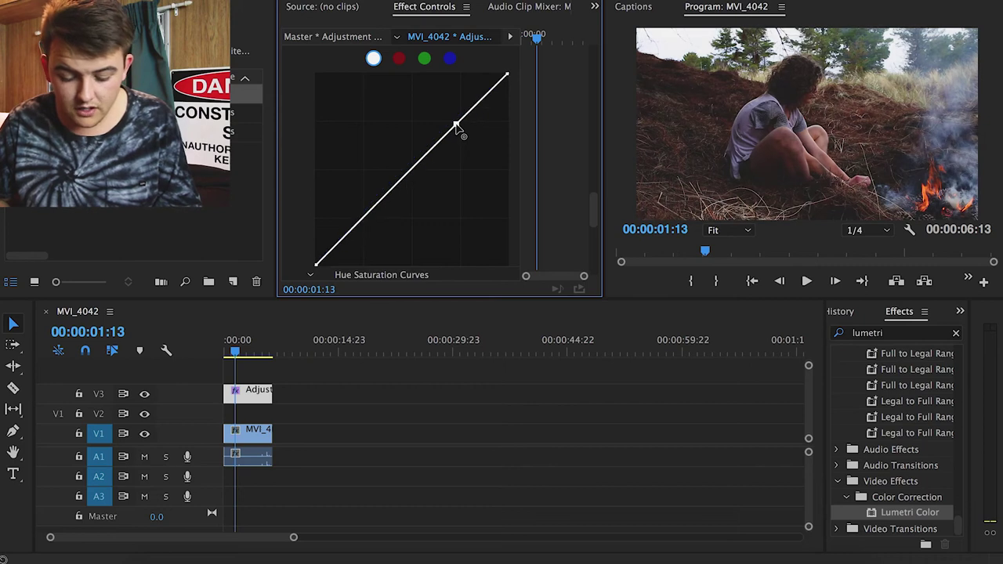
scroll(289, 138, down, 5)
scroll(289, 138, up, 10)
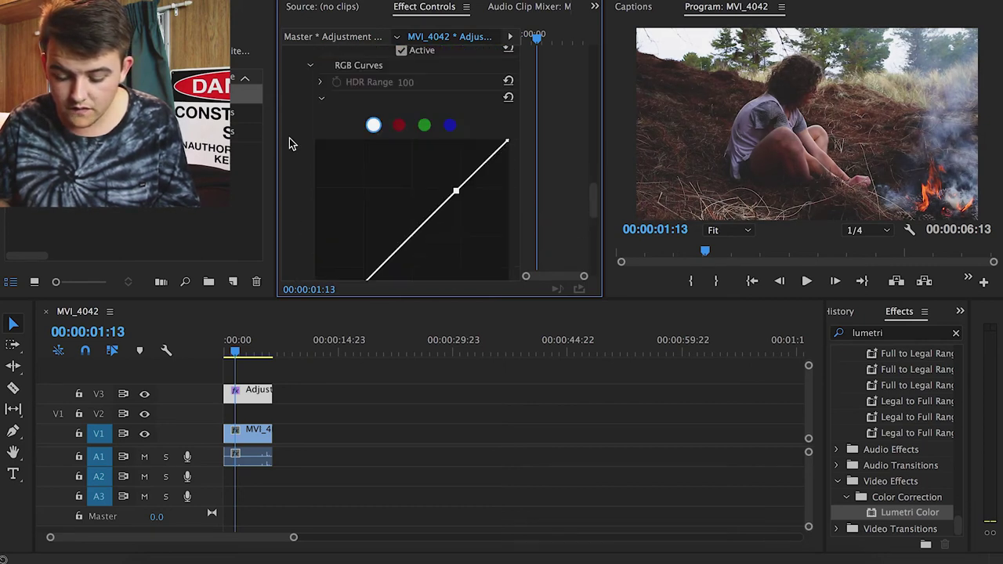
click(298, 130)
scroll(403, 114, up, 10)
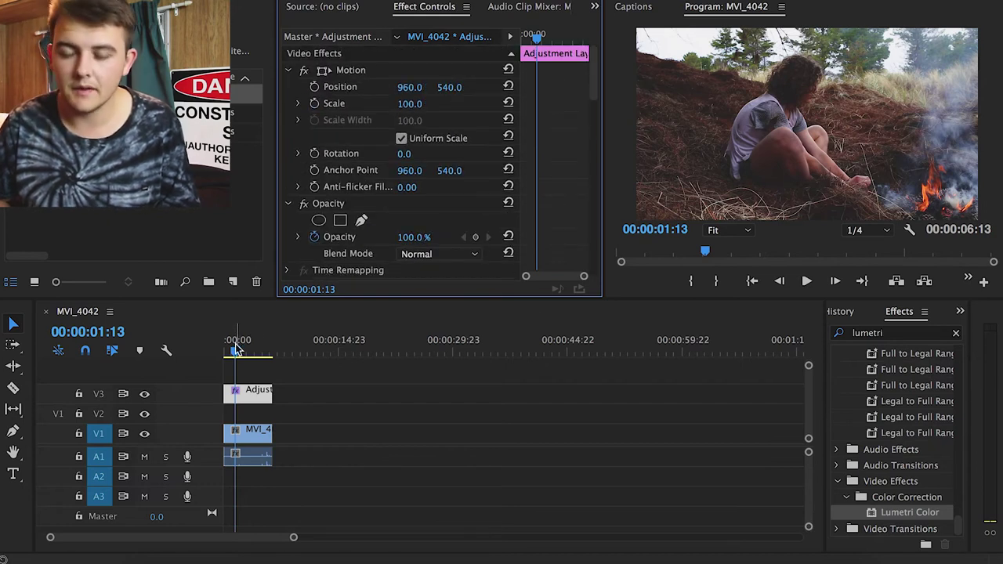
Step: Play the graded campfire footage from the start of the sequence and pause at 00:00:01:18
drag(238, 348, 188, 351)
key(space)
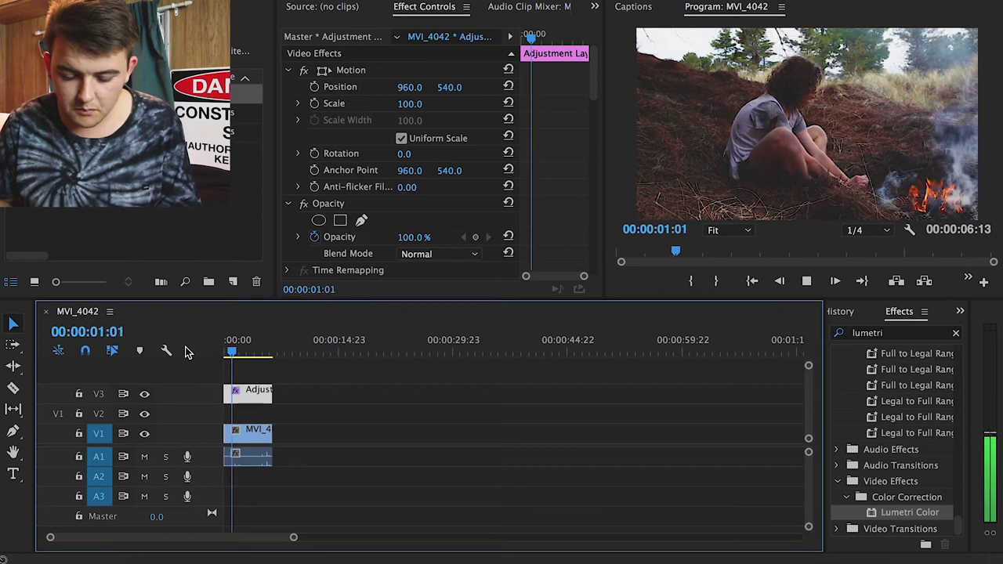
key(space)
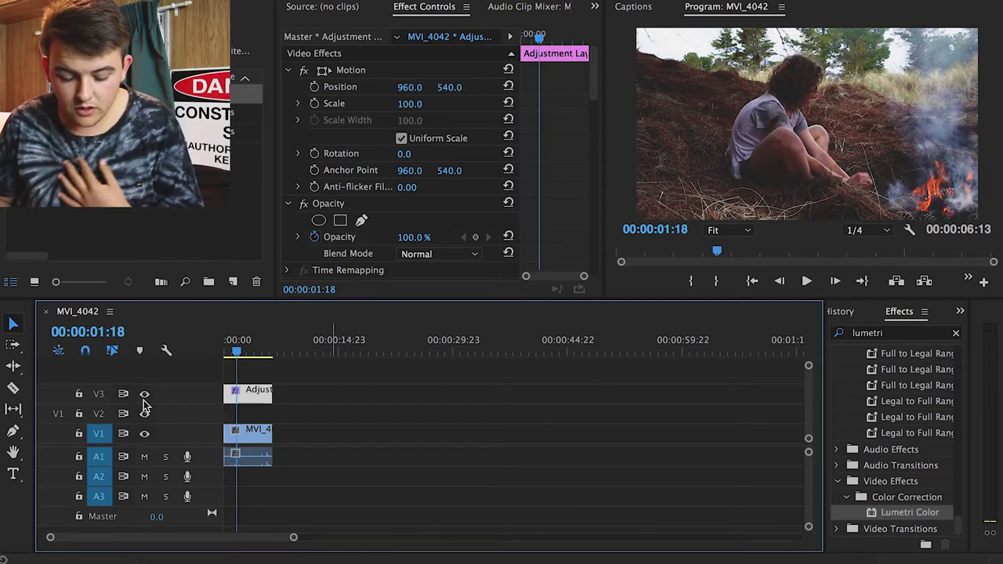